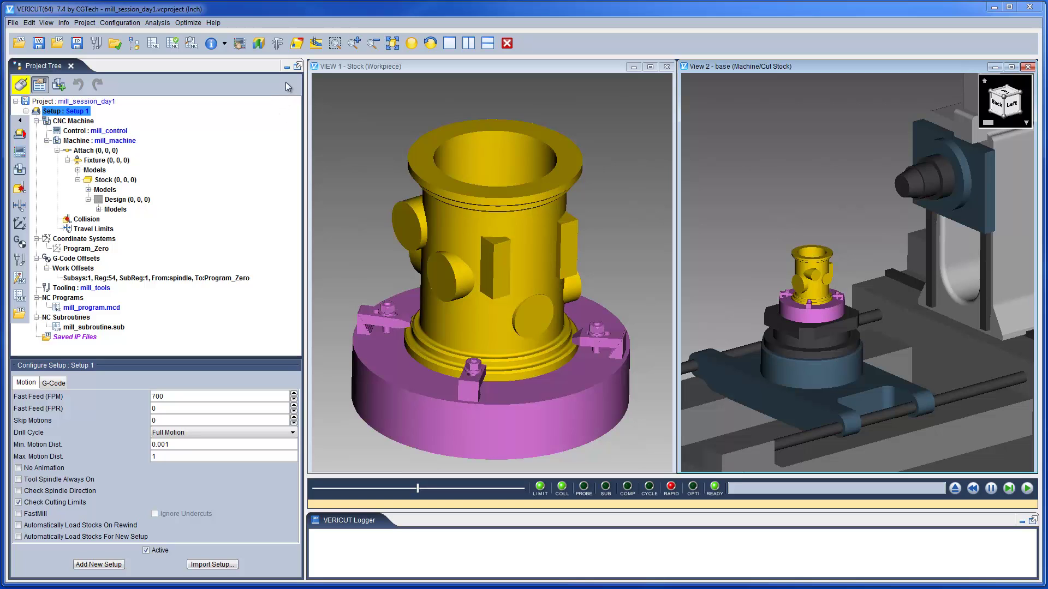
Collapse the Project Tree panel to its side strip to widen the stock and machine views
left_click(286, 66)
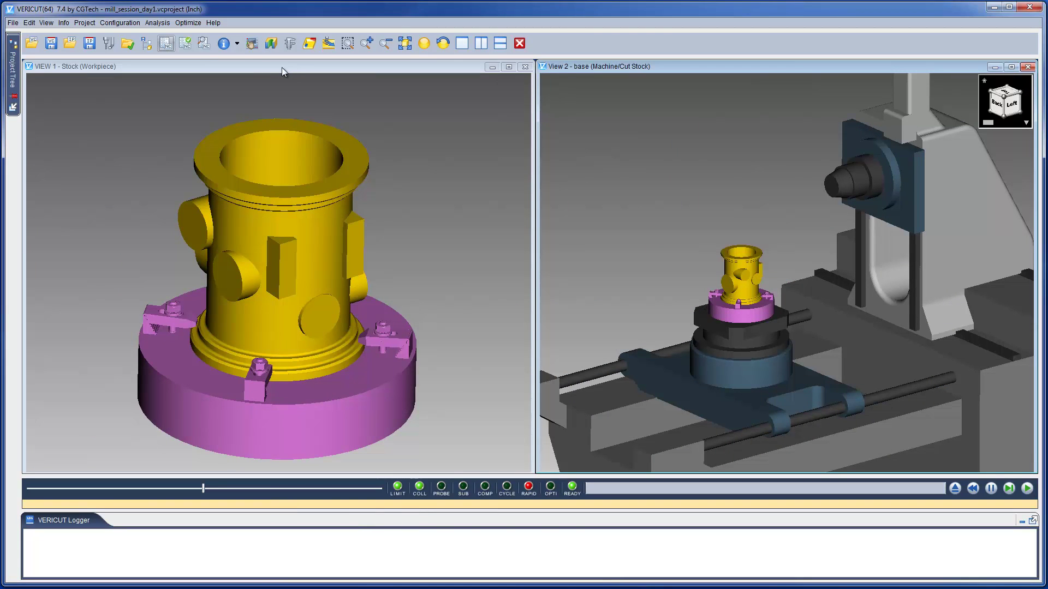
Show the mill_program.mcd NC Program listing and dock it to the right of the views
left_click(165, 44)
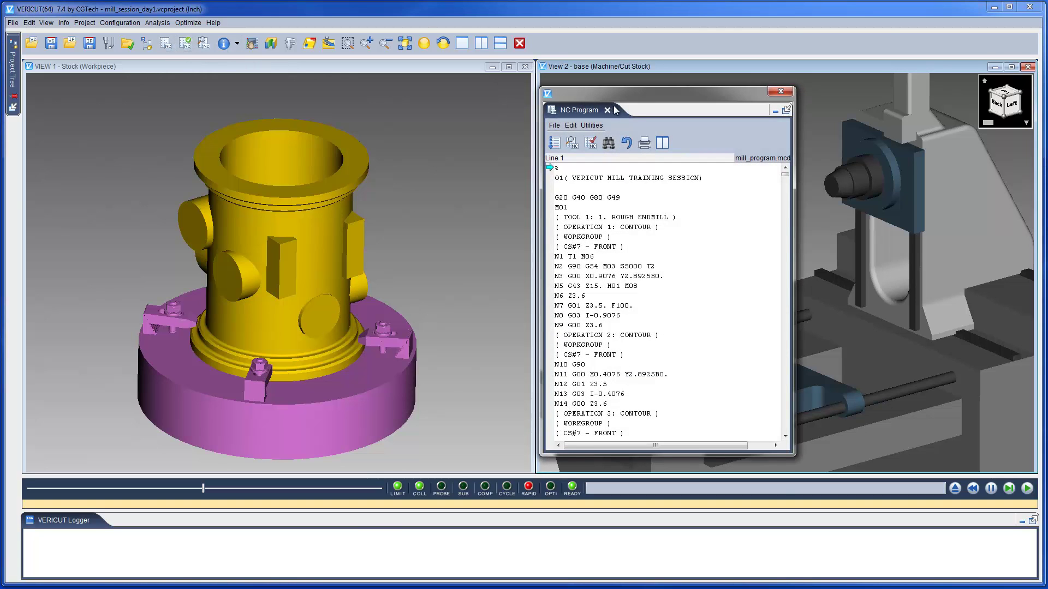
left_click_drag(637, 110, 911, 159)
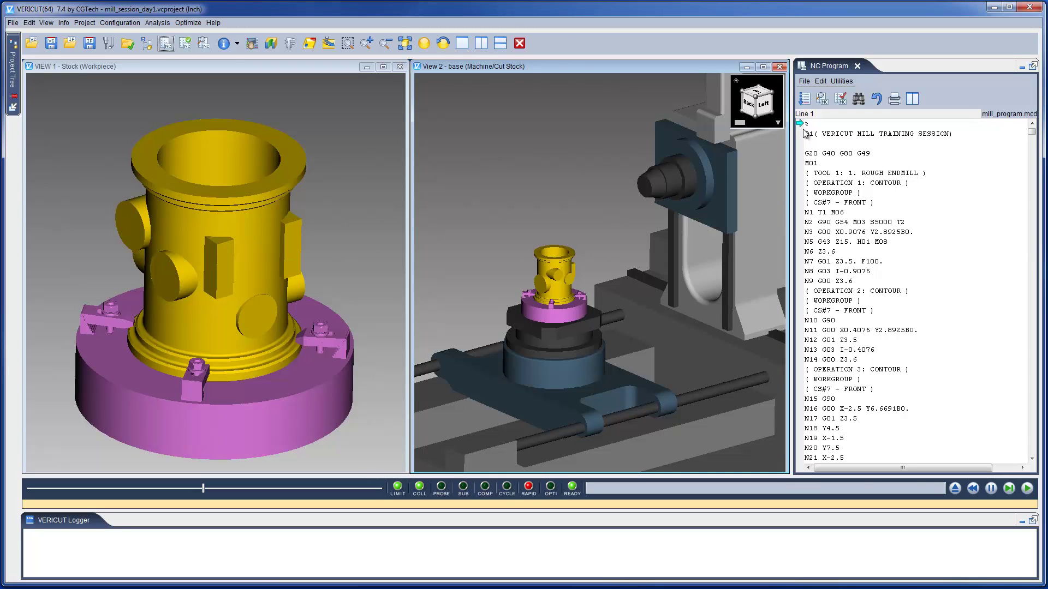
Display the Driven Point Zero axes in the machine view (View 2)
right_click(605, 220)
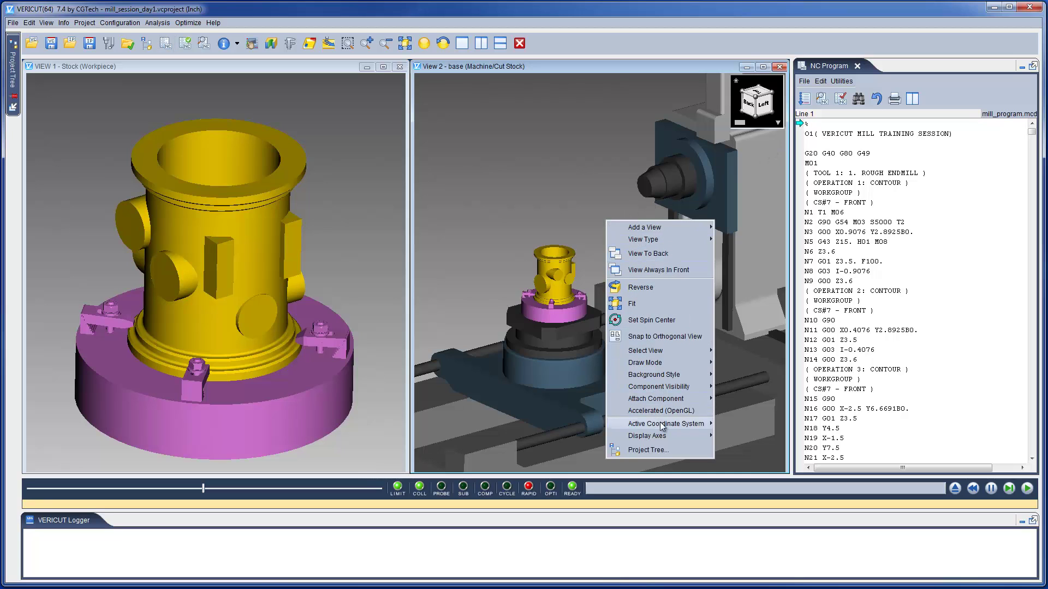
mouse_move(668, 435)
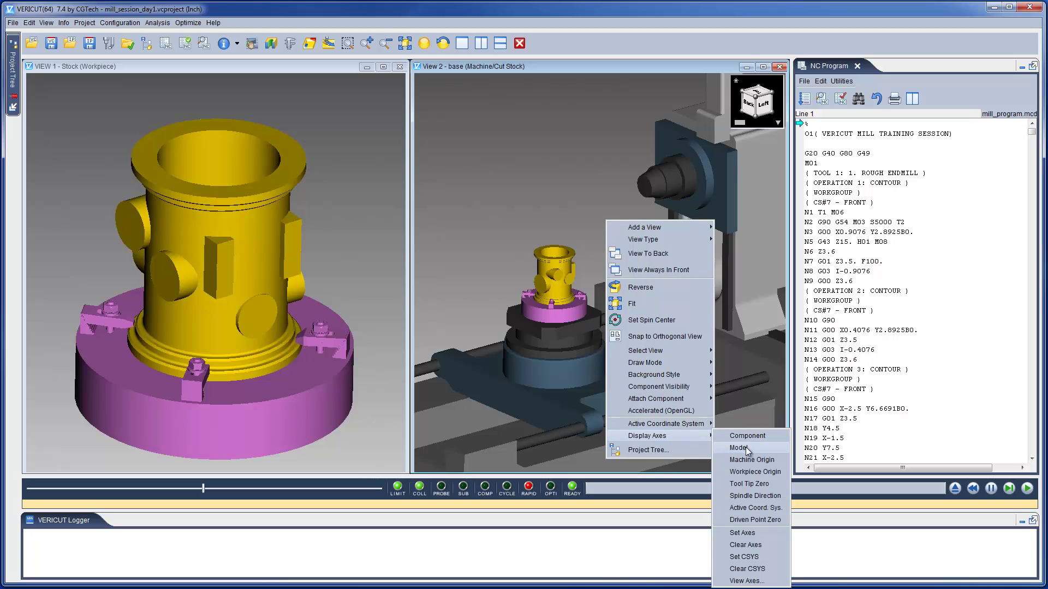
left_click(742, 517)
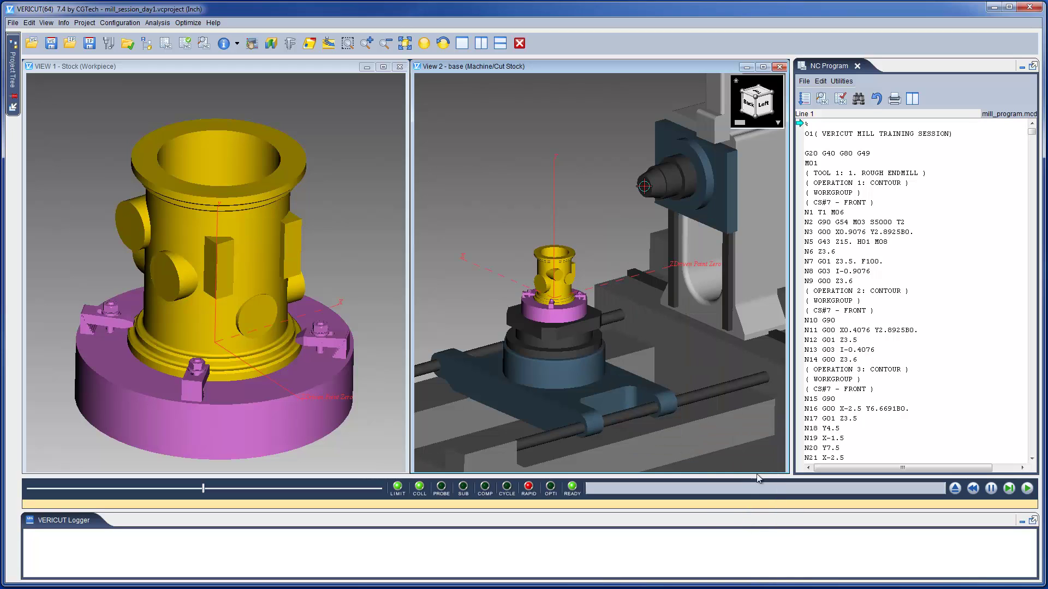
Set View 2 to the Left view, panned and zoomed onto the part and spindle
left_click(762, 106)
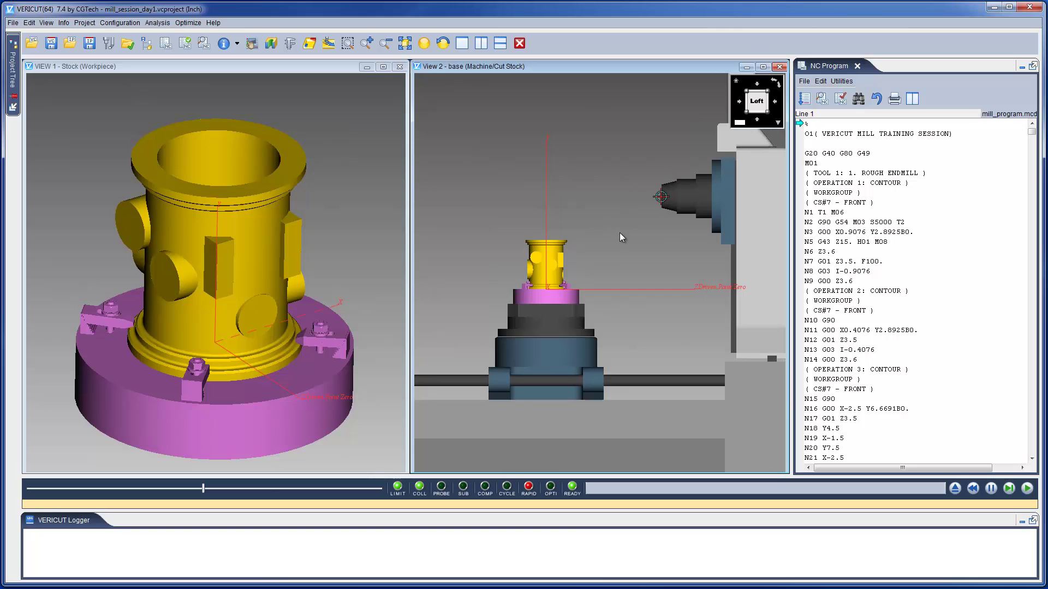
middle_click_drag(620, 233, 604, 267)
scroll(605, 267, "up", 5)
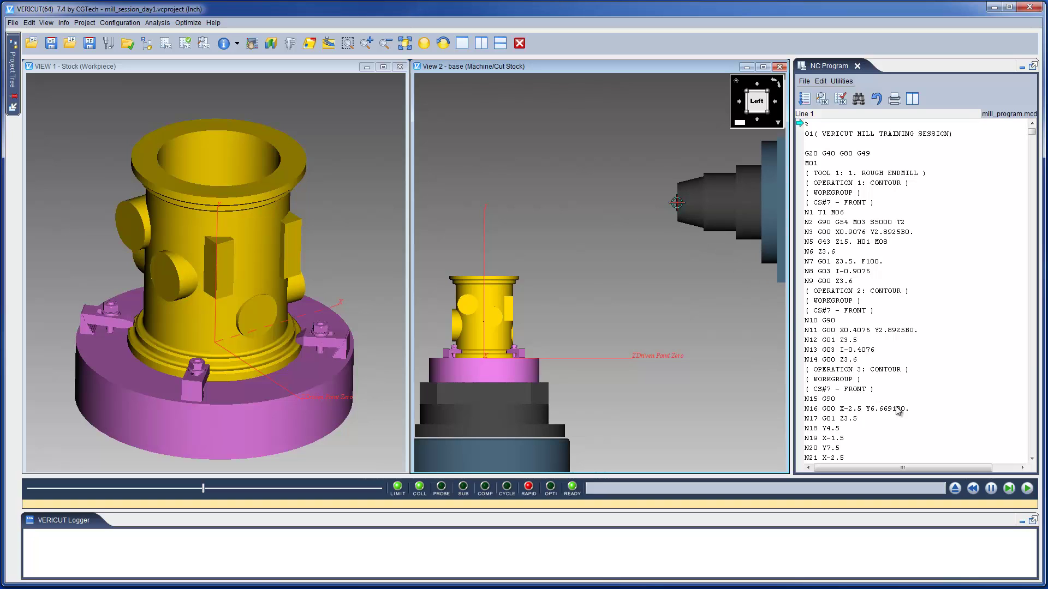
Rewind the tool path and single-step through the header and OPERATION 1 to the T1 tool change
left_click(1009, 489)
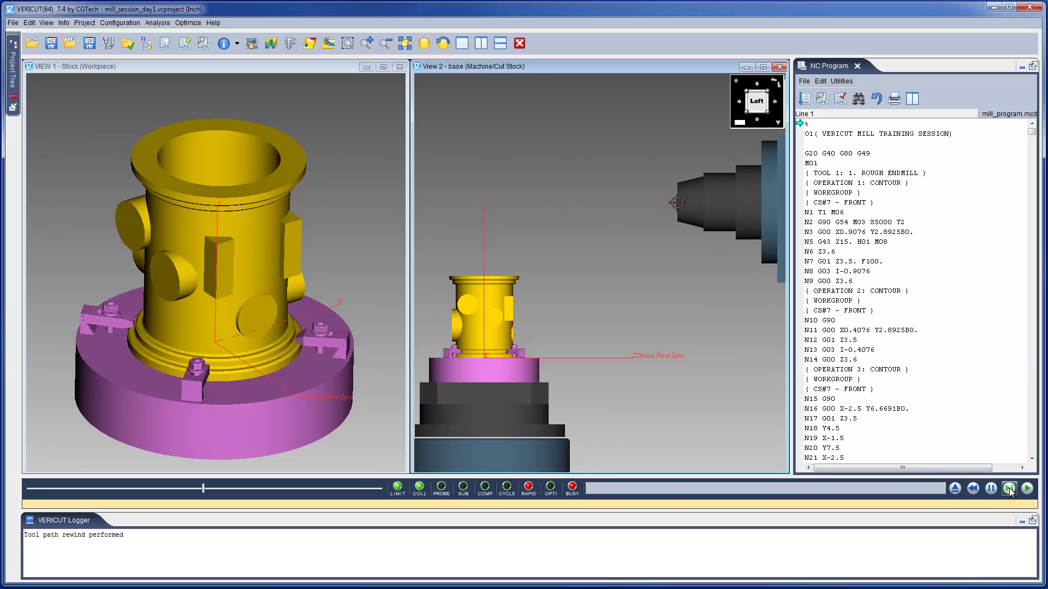
left_click(1009, 489)
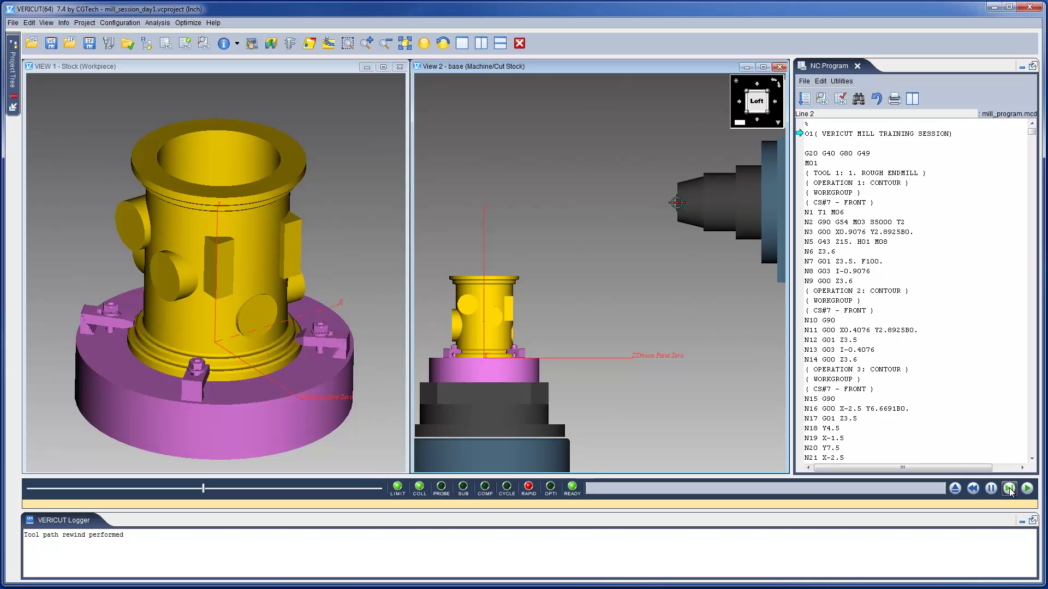
left_click(1009, 489)
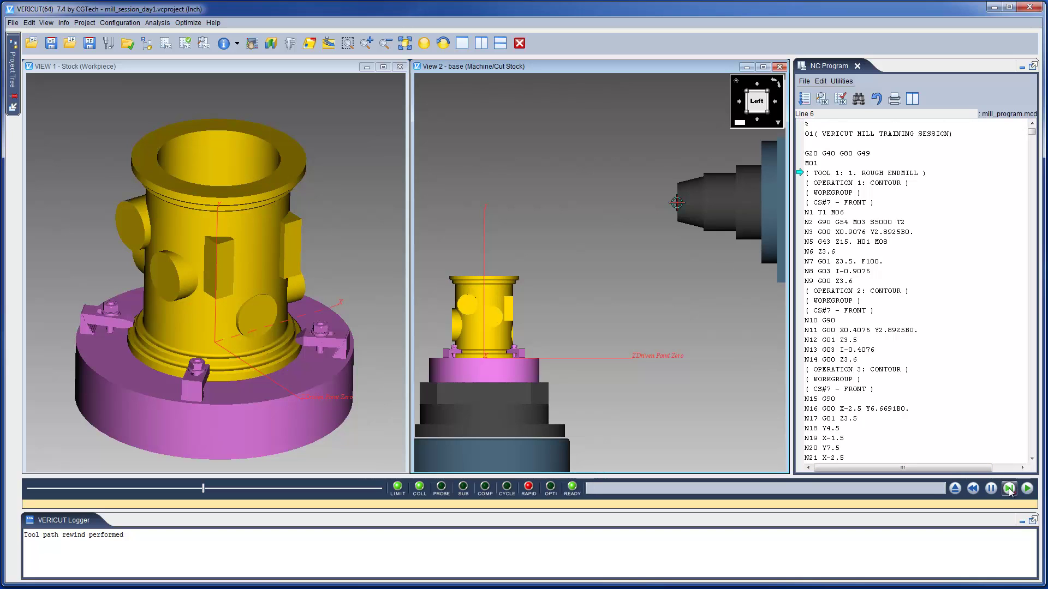
left_click(1009, 489)
left_click(1009, 489)
left_click(1009, 489)
left_click(1009, 489)
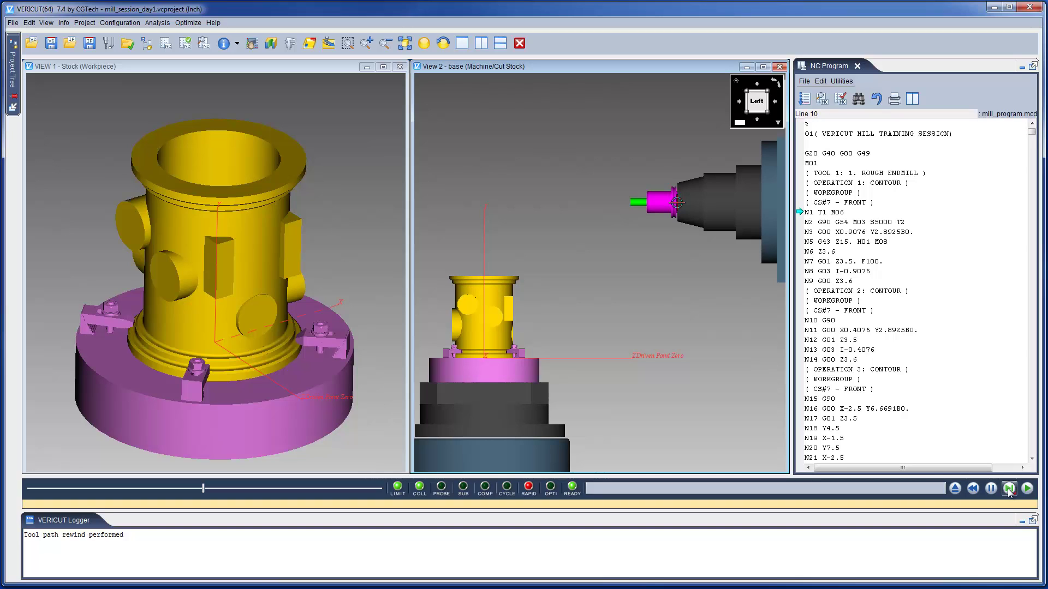
Step through blocks N2 and N3 to N5 G43 Z15. H01 M08 at line 13
left_click(1009, 489)
left_click(1009, 489)
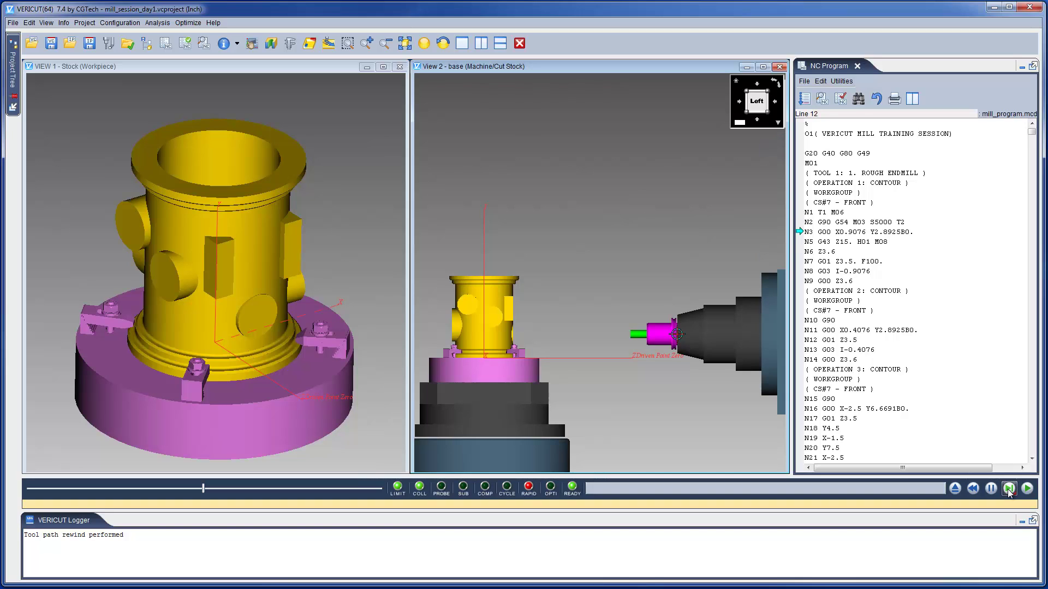
left_click(1009, 489)
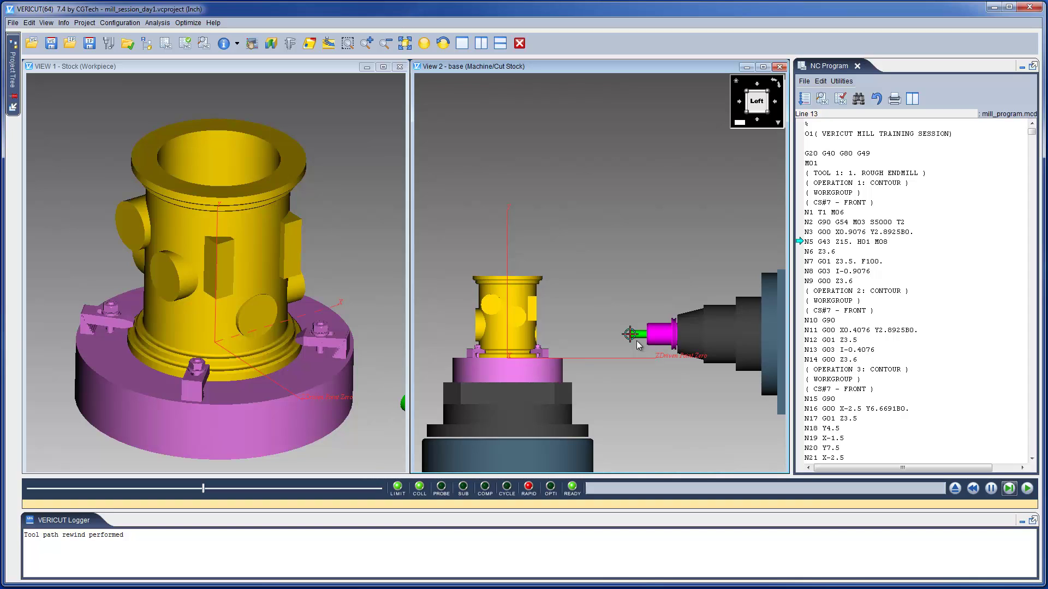
right_click(1027, 489)
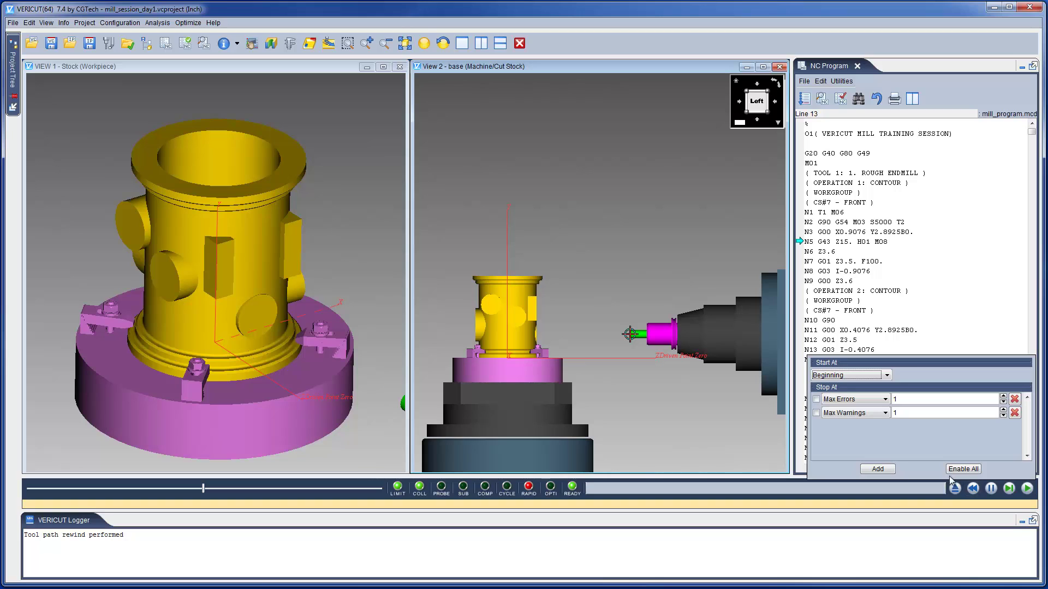
Add a Stop At condition of type Tool Change
left_click(888, 469)
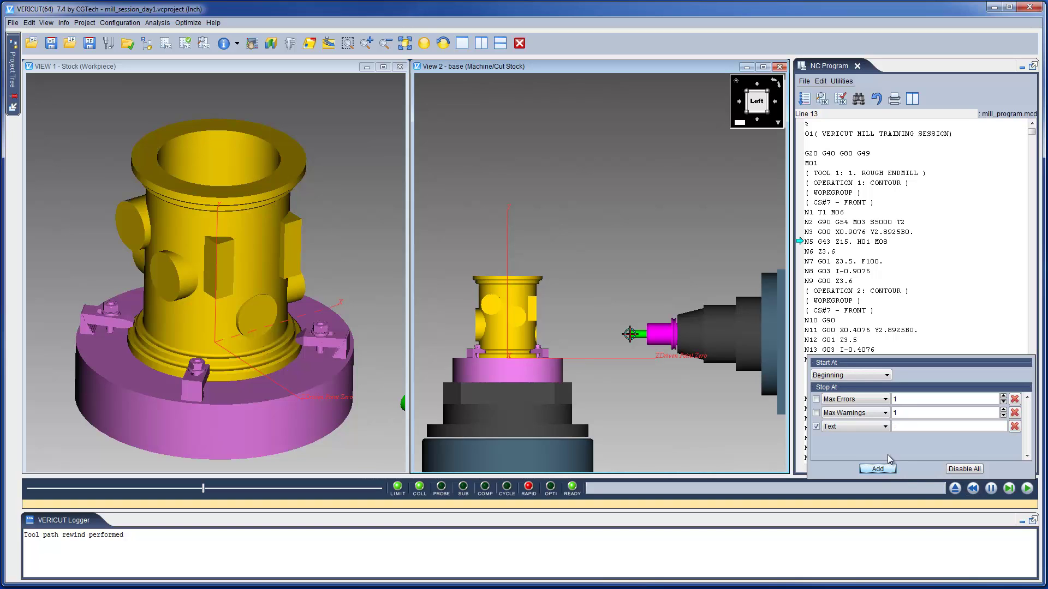
left_click(885, 427)
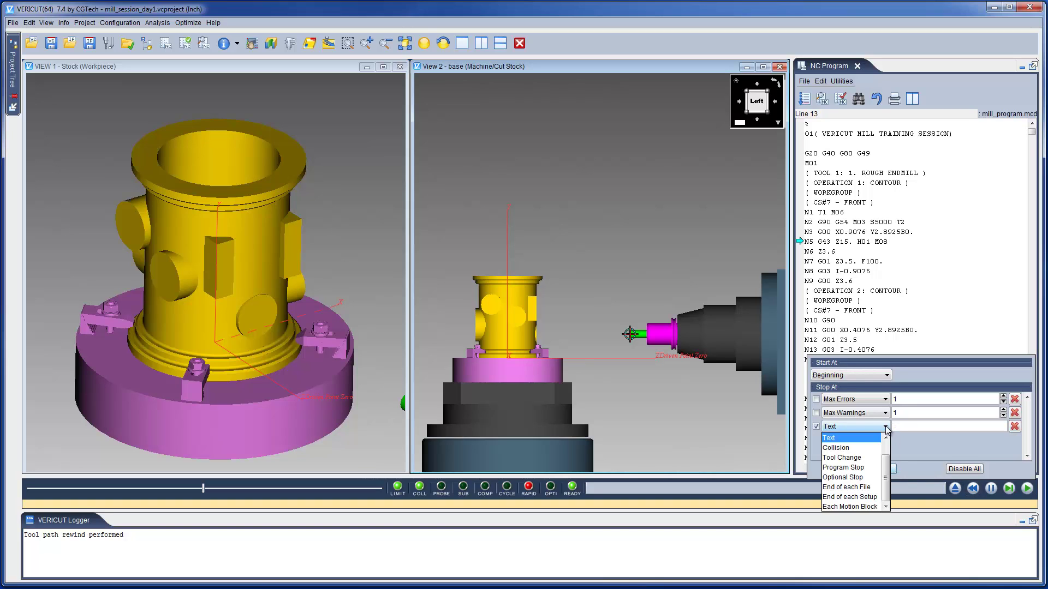
left_click(870, 457)
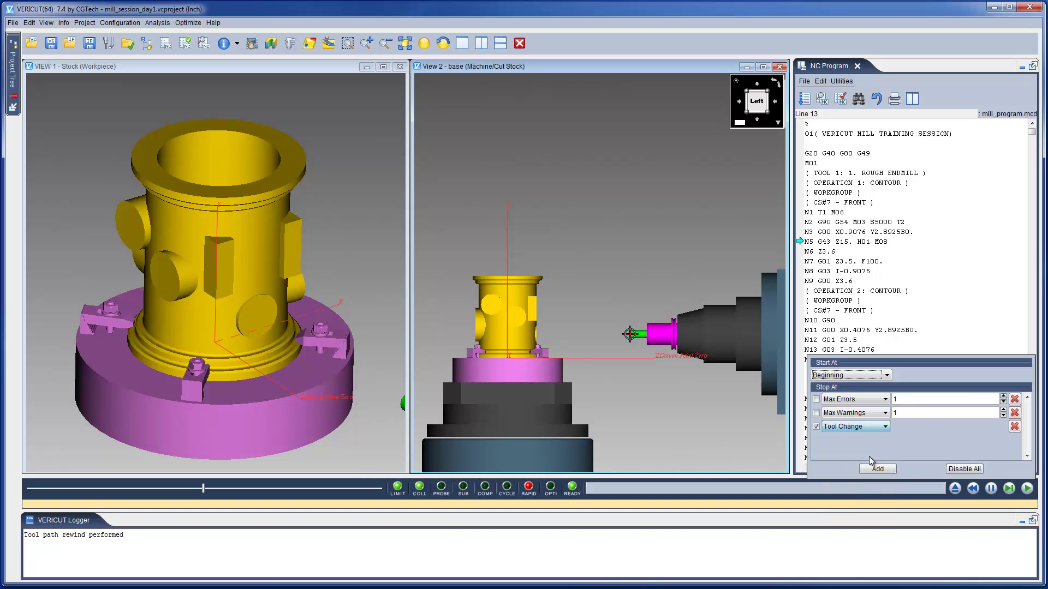
Reset the simulation without future confirmations and run to N1 T1 M06 at line 10
left_click(955, 488)
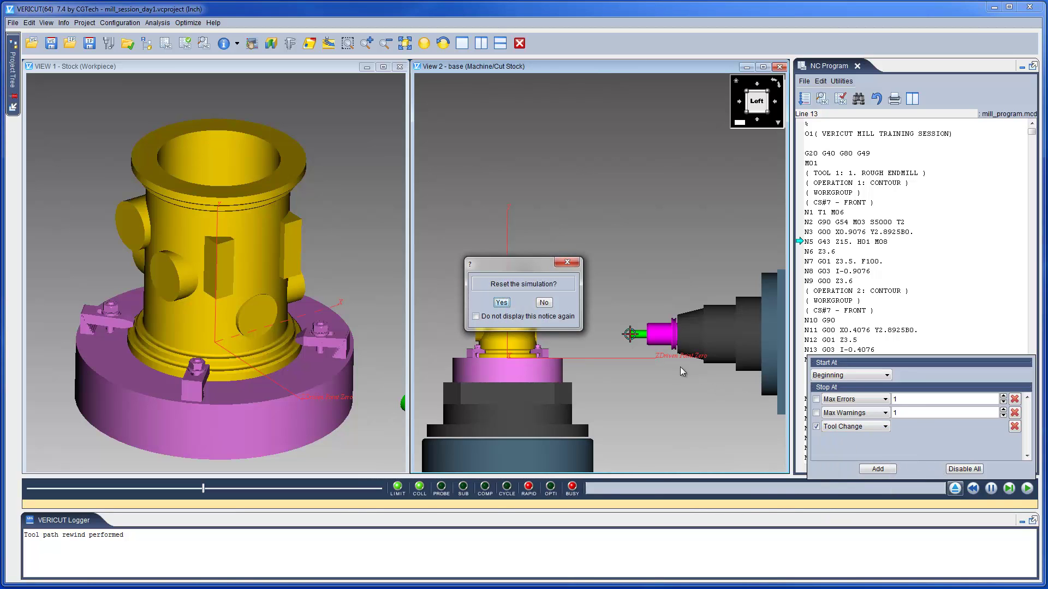
left_click(476, 317)
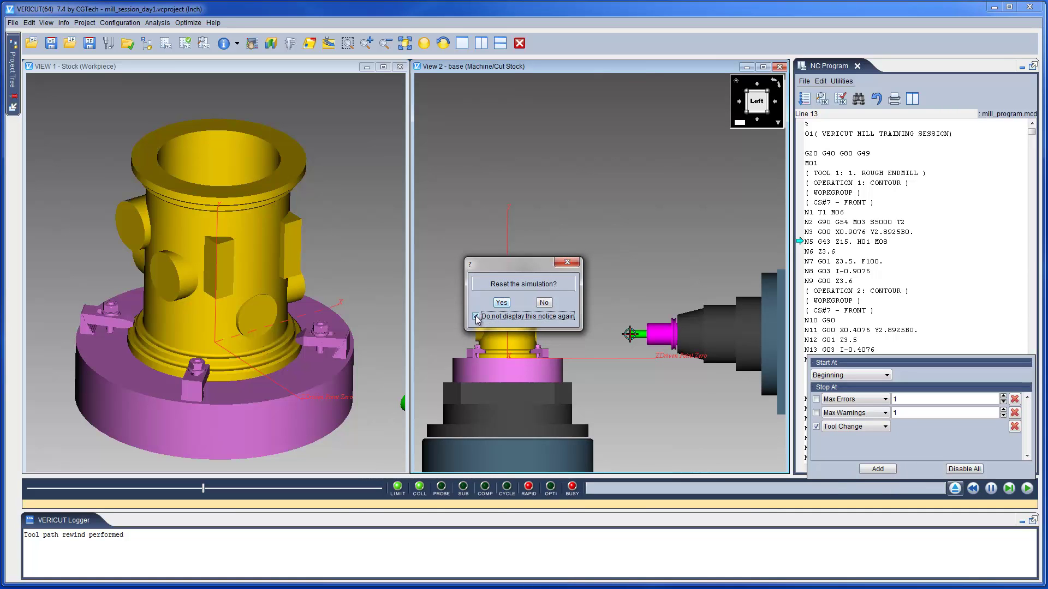
left_click(501, 303)
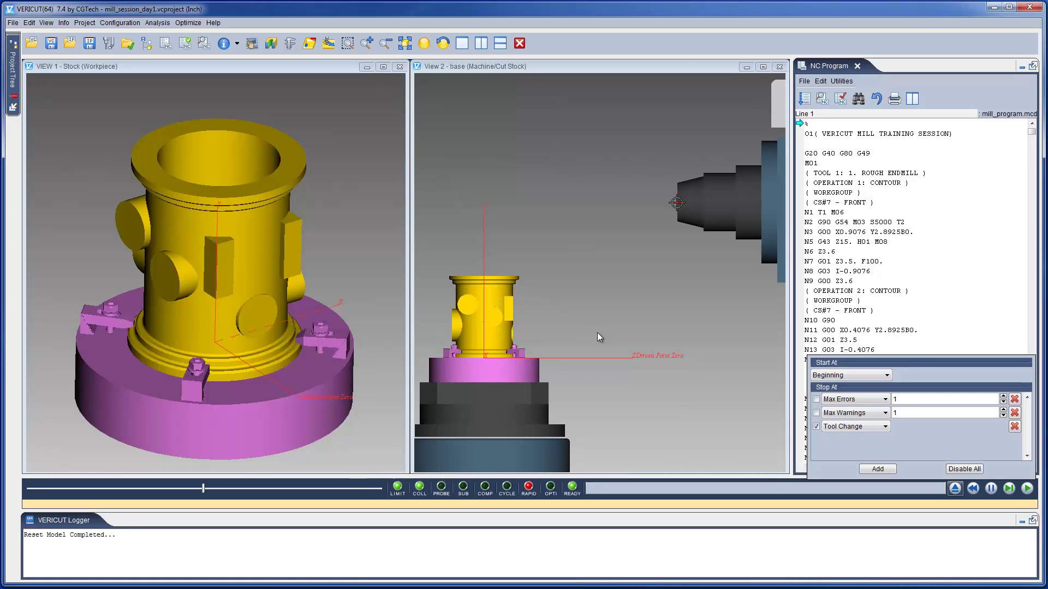
left_click(1009, 488)
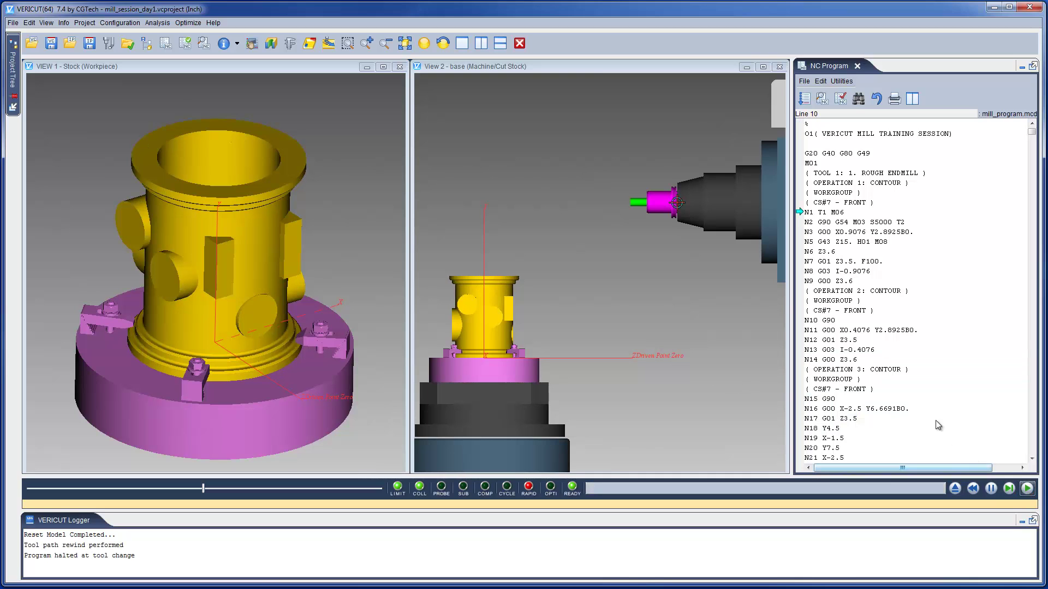
Open the Status readout with OptiPath hidden and Feedrate added to the Basic section
left_click(221, 48)
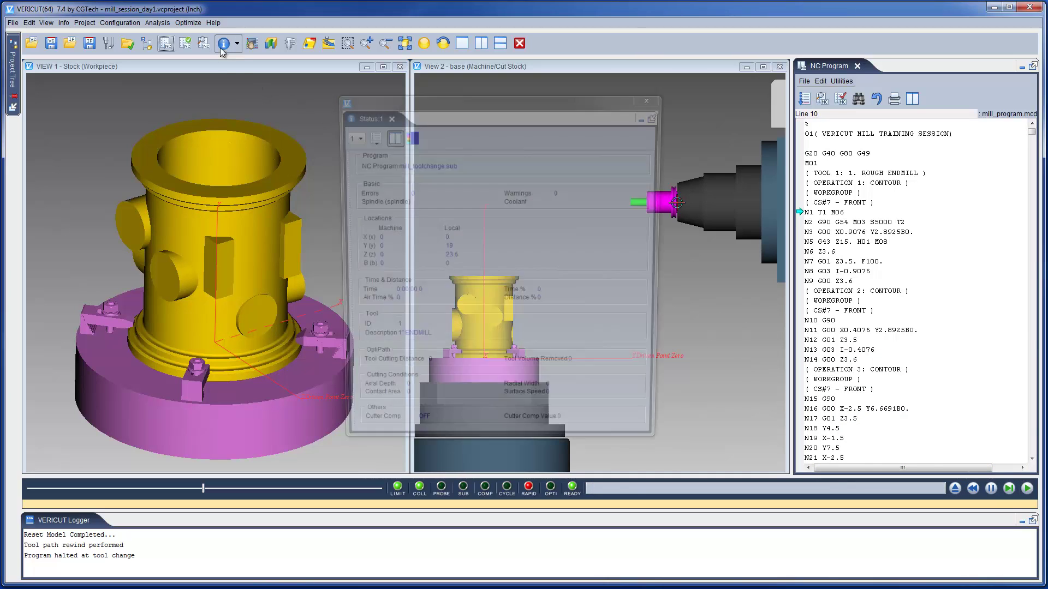
left_click(370, 137)
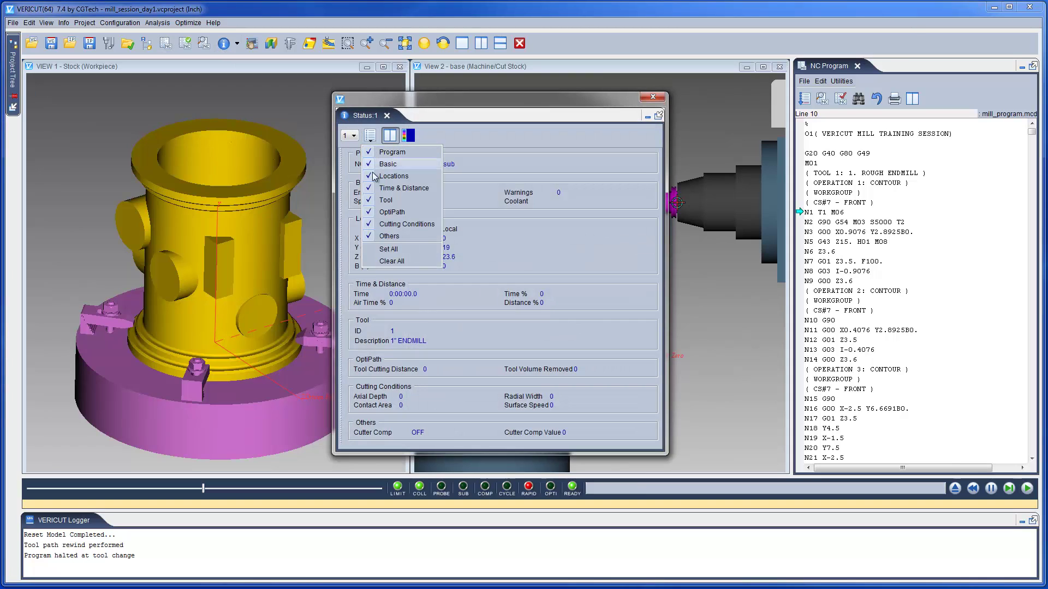
left_click(392, 211)
right_click(388, 203)
left_click(409, 217)
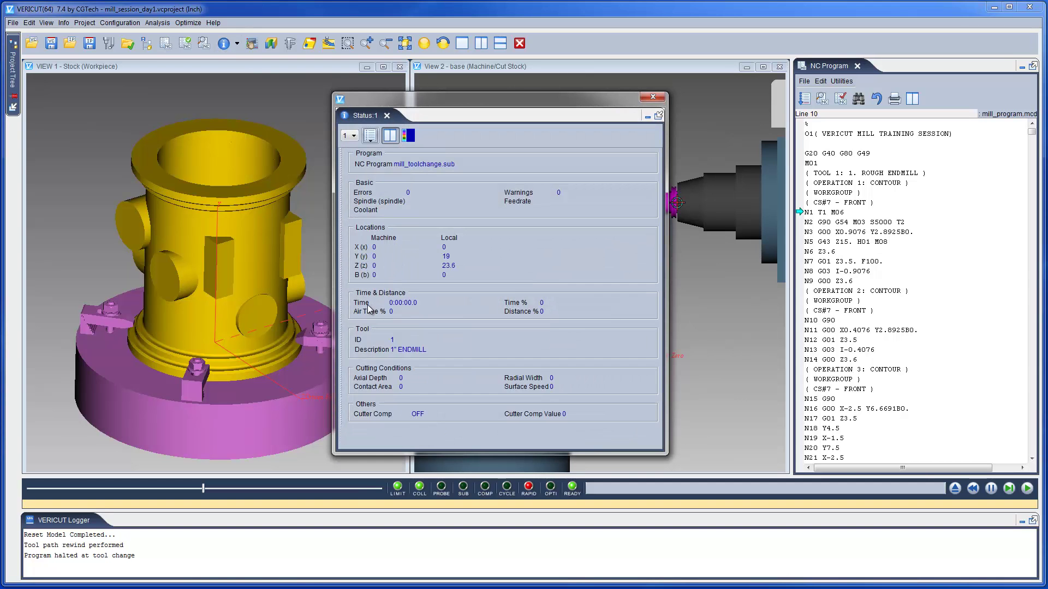
Move the Tool section under Program, dock the Status panel, and reset to line 1
left_click_drag(351, 344, 402, 184)
left_click_drag(467, 122, 928, 288)
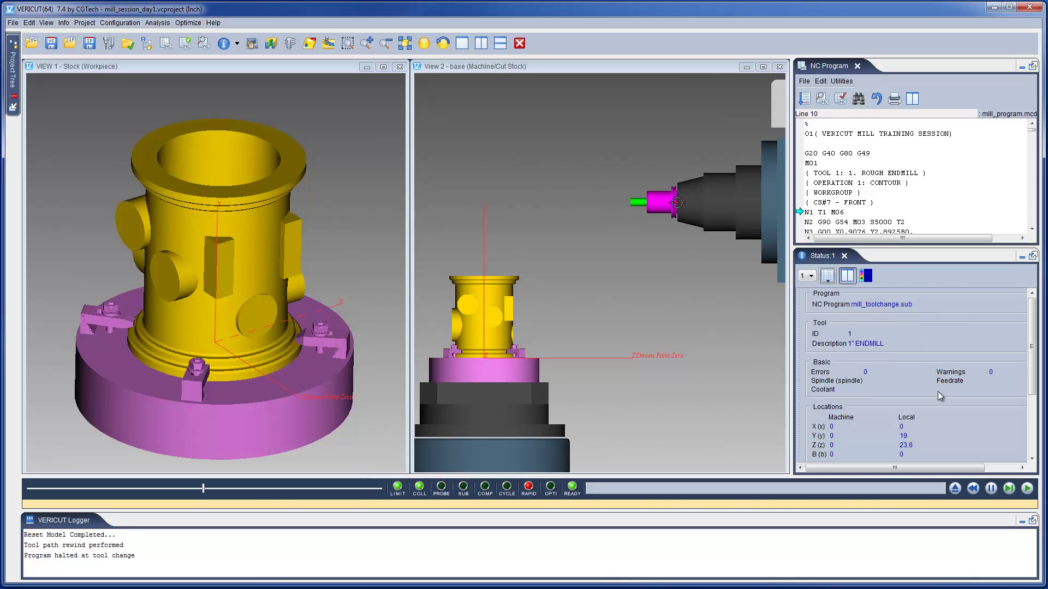
left_click(955, 488)
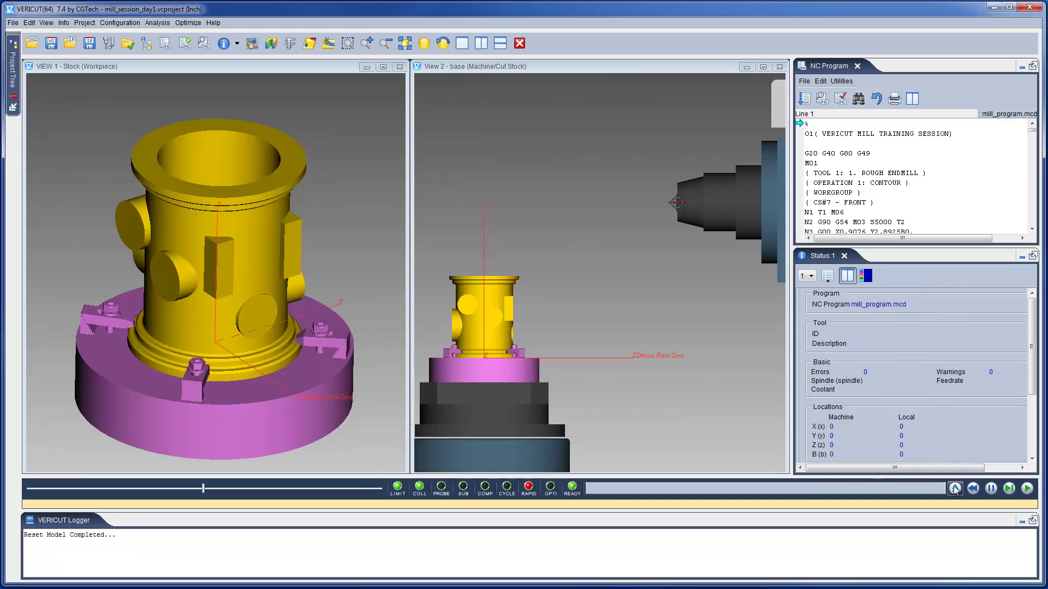
Remove the Tool Change stop and find the first M97 call in the NC program
right_click(1010, 489)
left_click(816, 426)
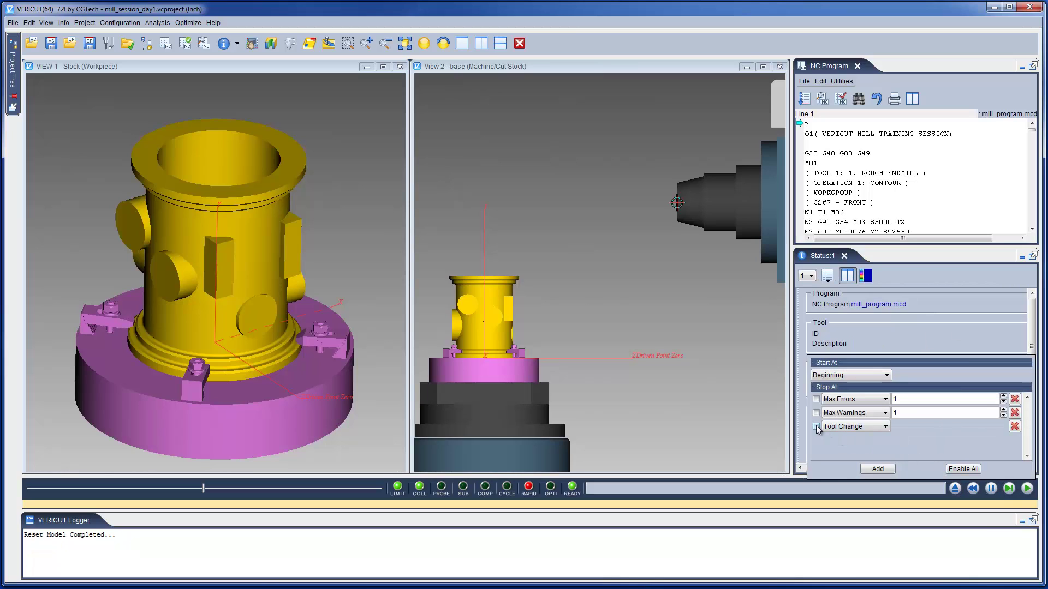
left_click(858, 99)
type("M97")
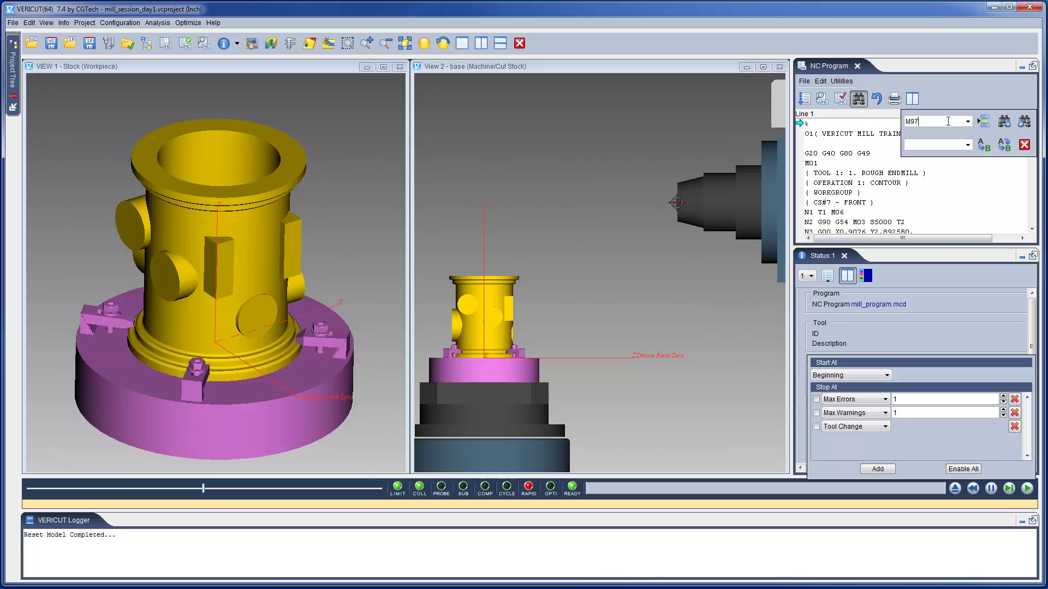
left_click(1003, 121)
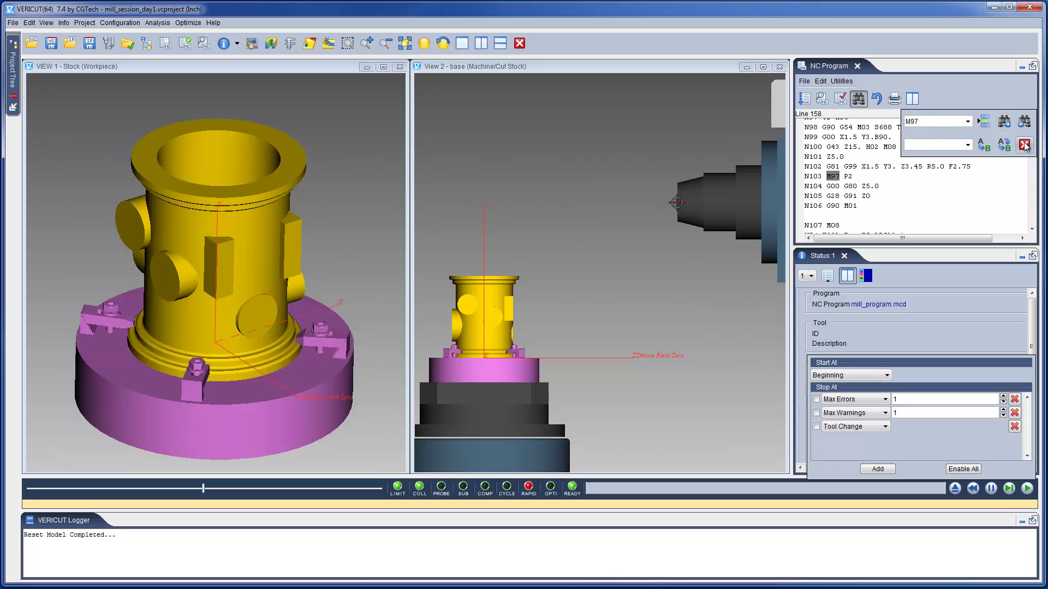
Set a breakpoint on line 158, N103 M97 P2, and run the program to it
left_click(1024, 146)
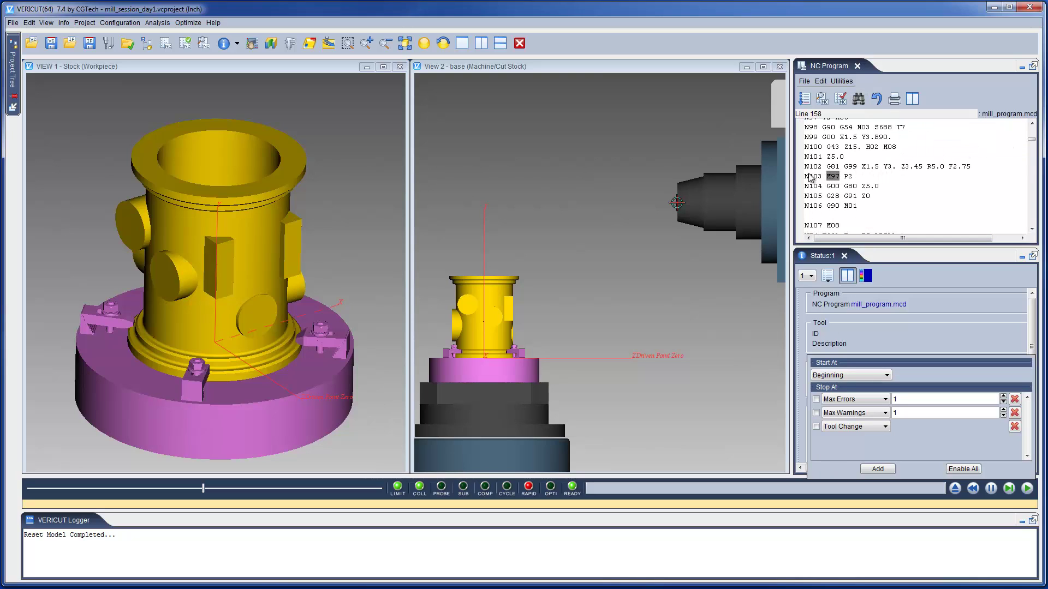
left_click(800, 176)
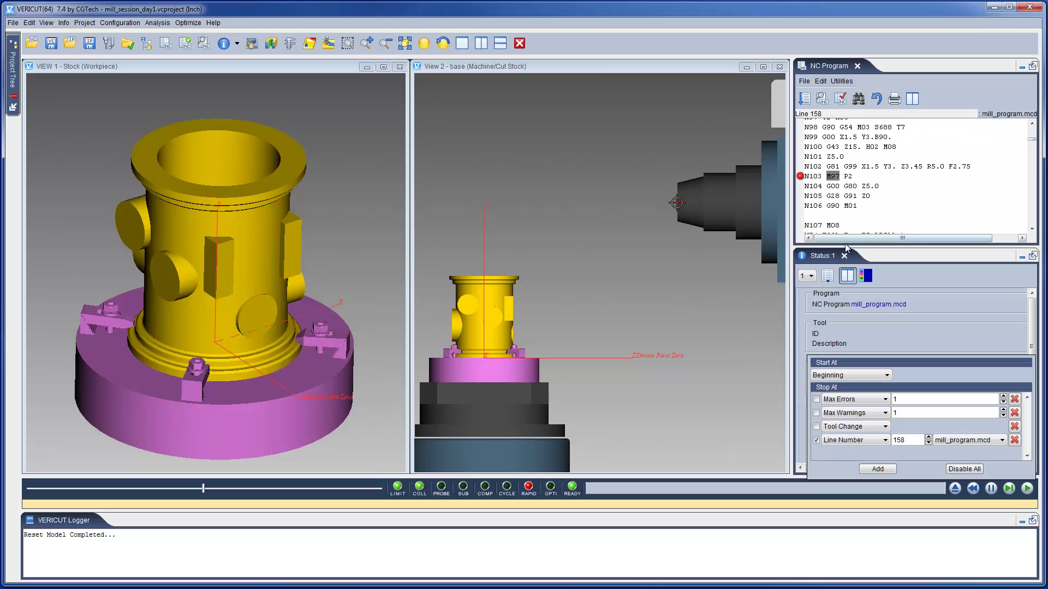
left_click(1026, 487)
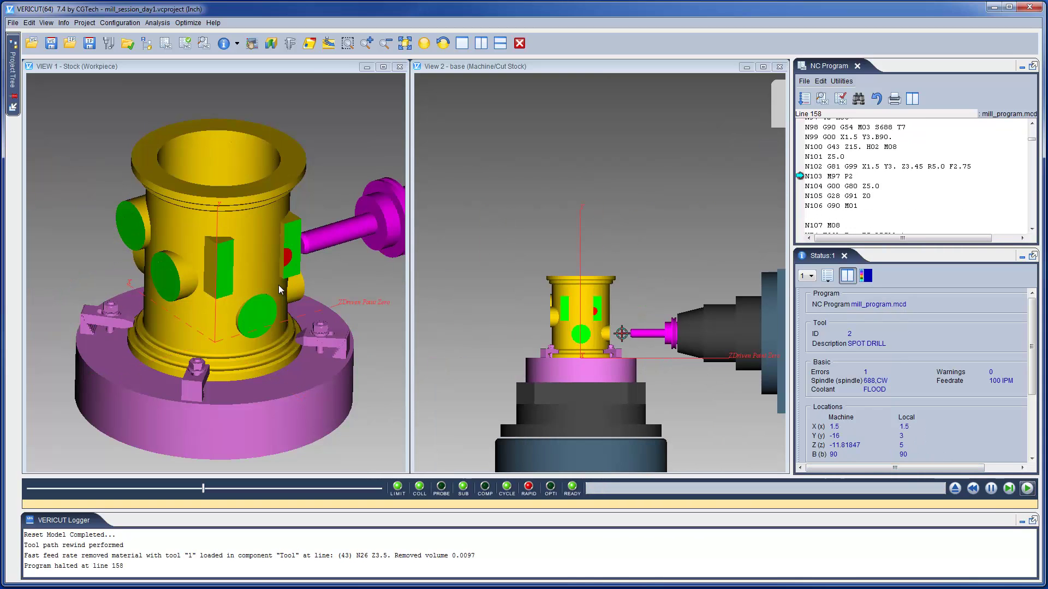
Tilt View 1 to show the spot-drilled holes, reframe View 2, and step into subprogram O2
middle_click_drag(267, 278, 88, 306)
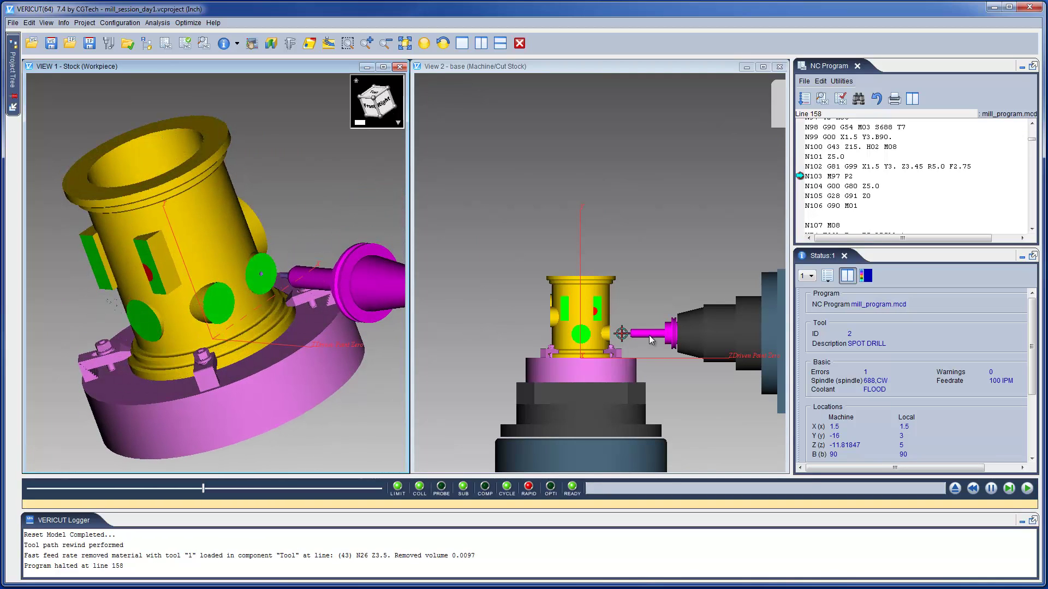
middle_click_drag(650, 340, 613, 277)
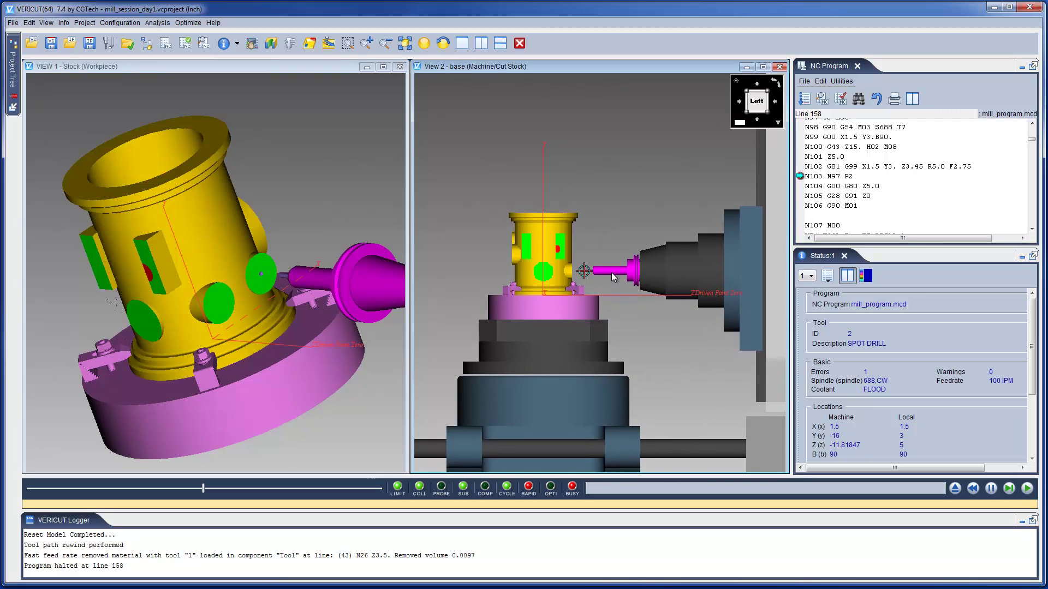
scroll(612, 273, "up", 5)
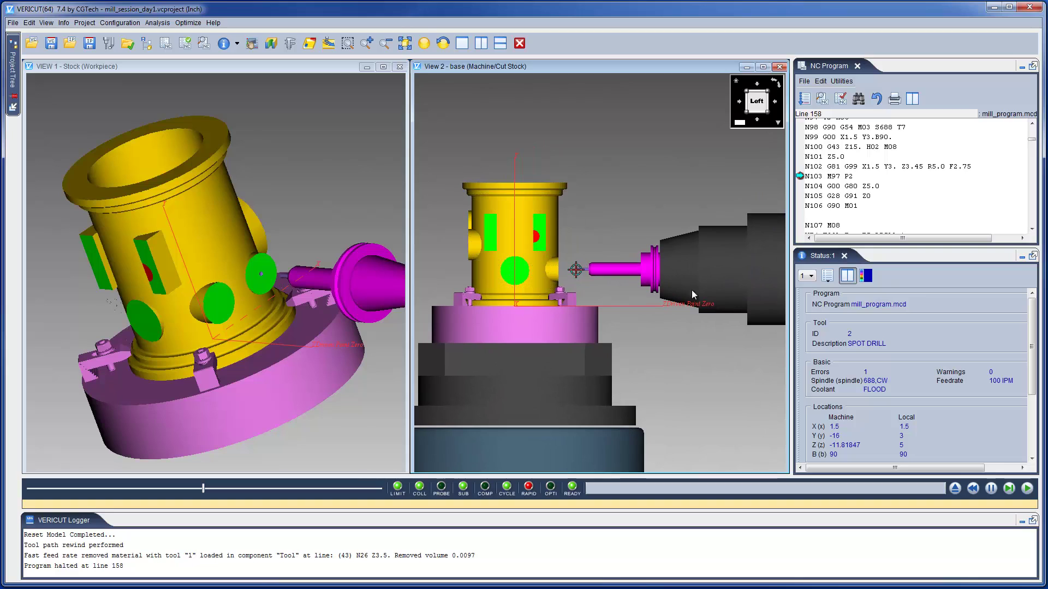
left_click(1009, 489)
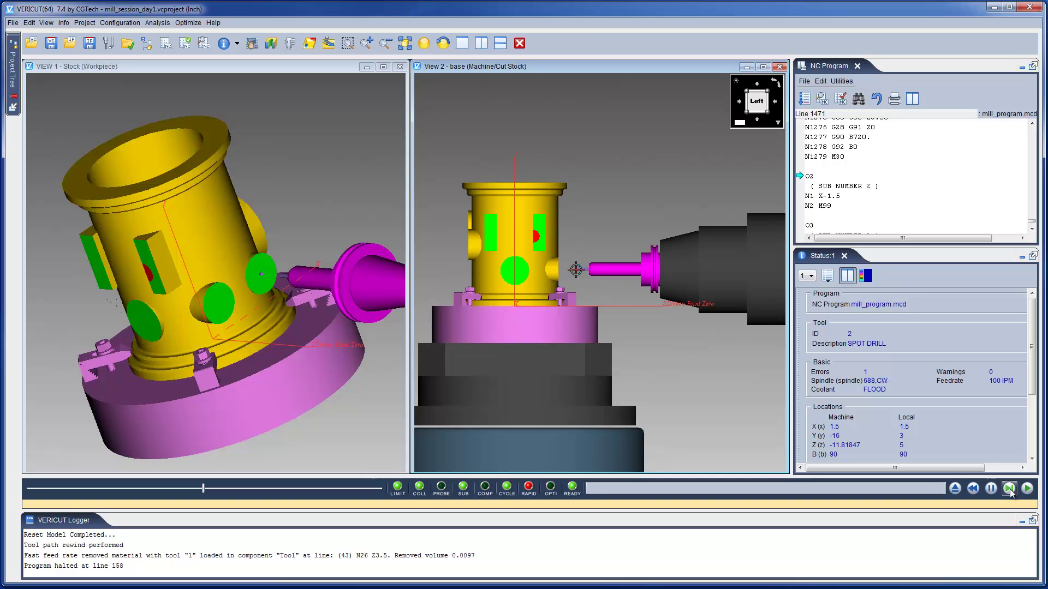
Single-step subprogram O2 to N2 M99 at line 1474 and show the CNC Call Stack
left_click(1009, 489)
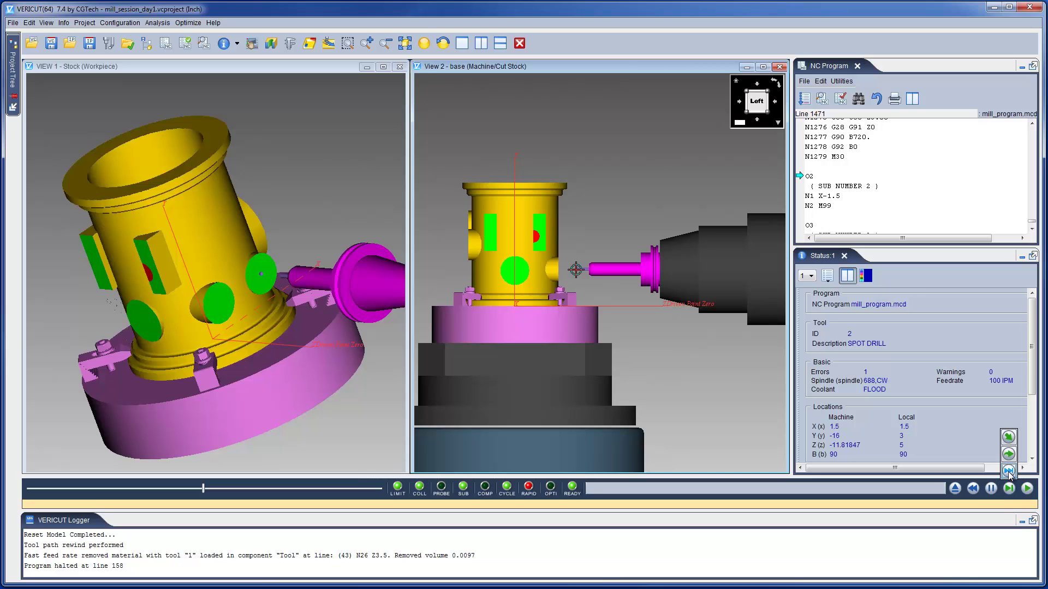
left_click(1008, 472)
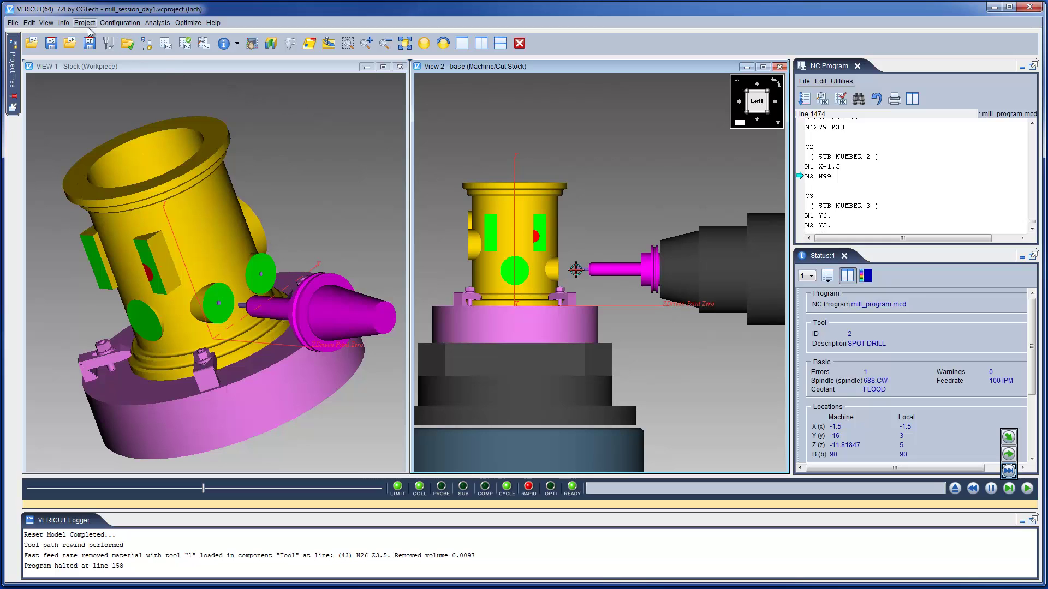
left_click(63, 23)
left_click(93, 99)
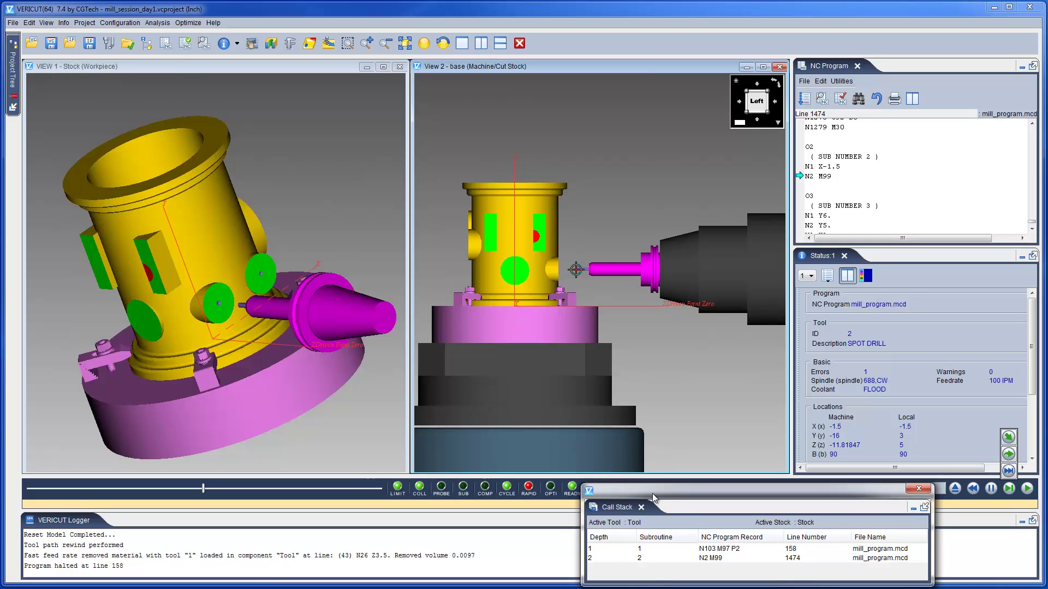
Inspect both Call Stack levels, step back to N104 at line 159, and close the Call Stack
left_click(716, 550)
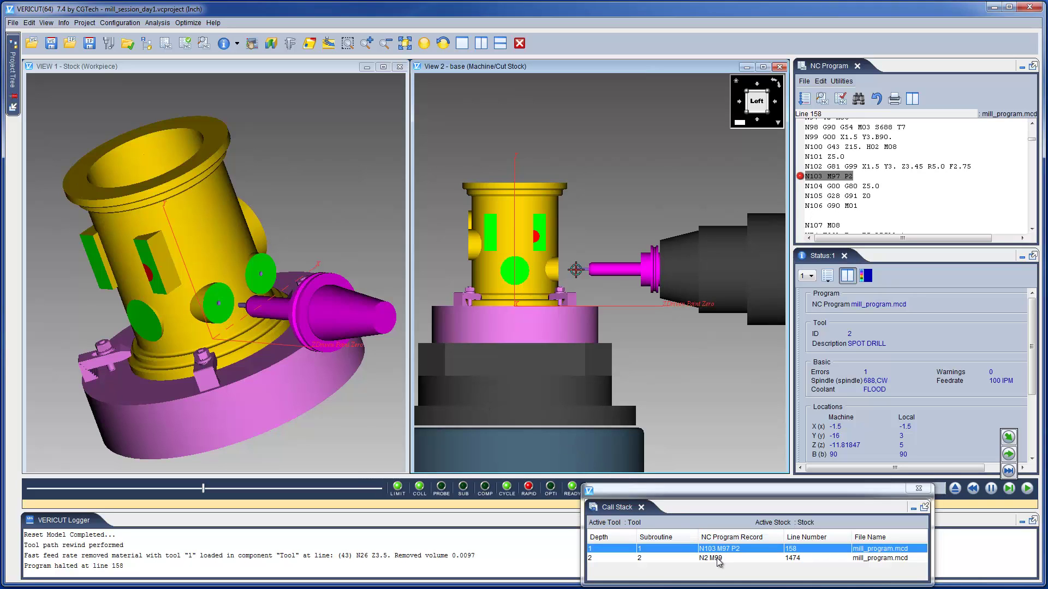
left_click(718, 558)
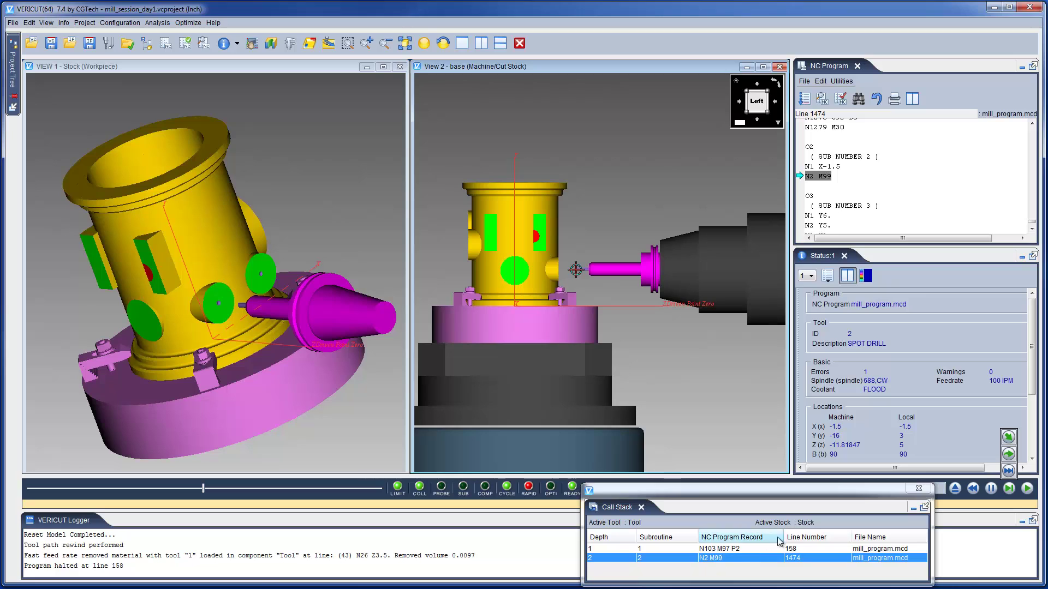
left_click(1009, 488)
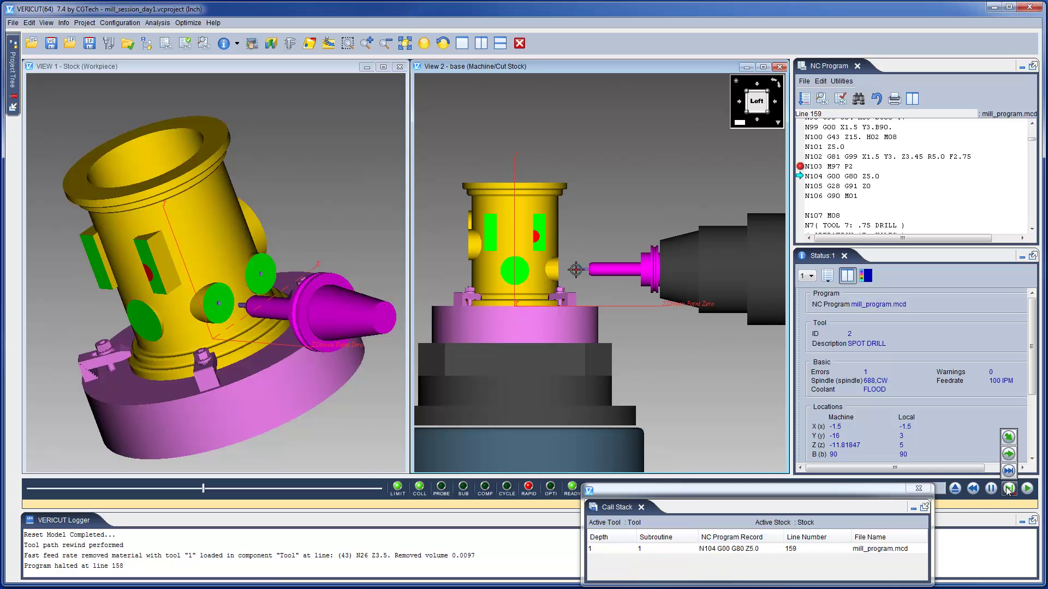
left_click(918, 488)
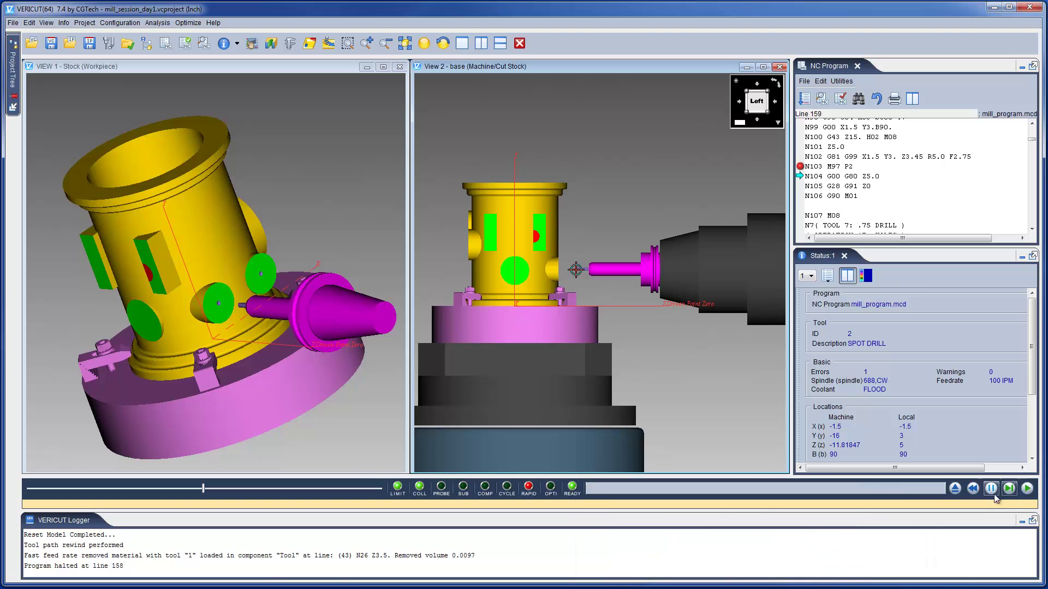
Resume the simulation from line 159 so tool 9 ENDMILL keeps machining to line 205
left_click(1027, 491)
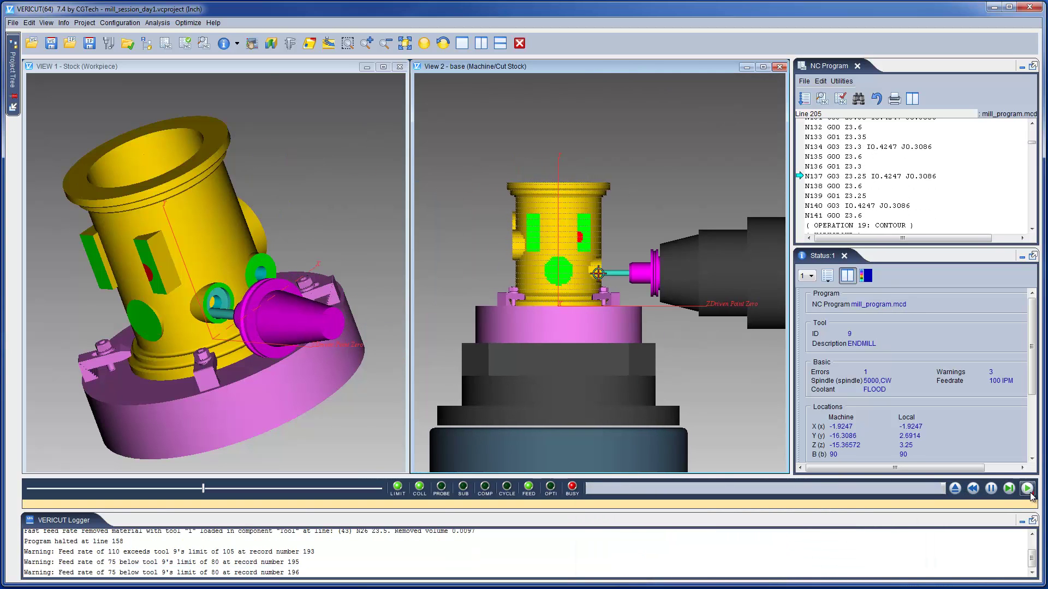